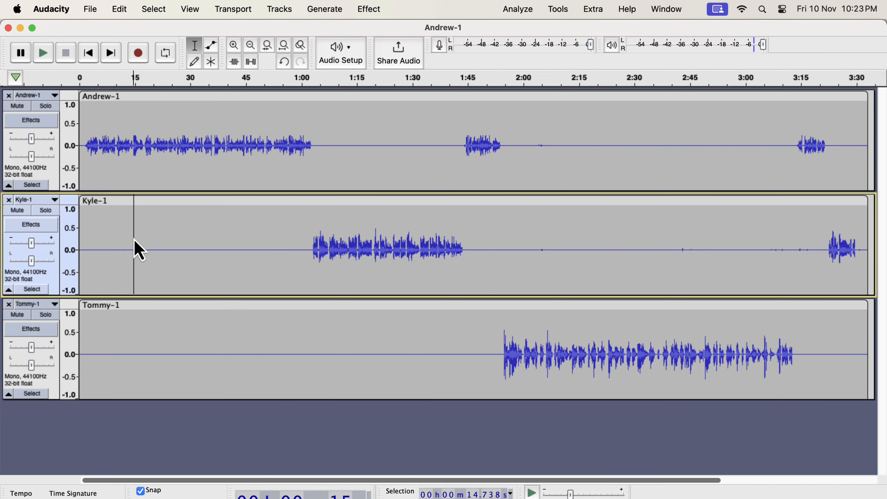
Play a short sample of speech from the start of each speaker's part in the three tracks
left_click(86, 136)
key("space")
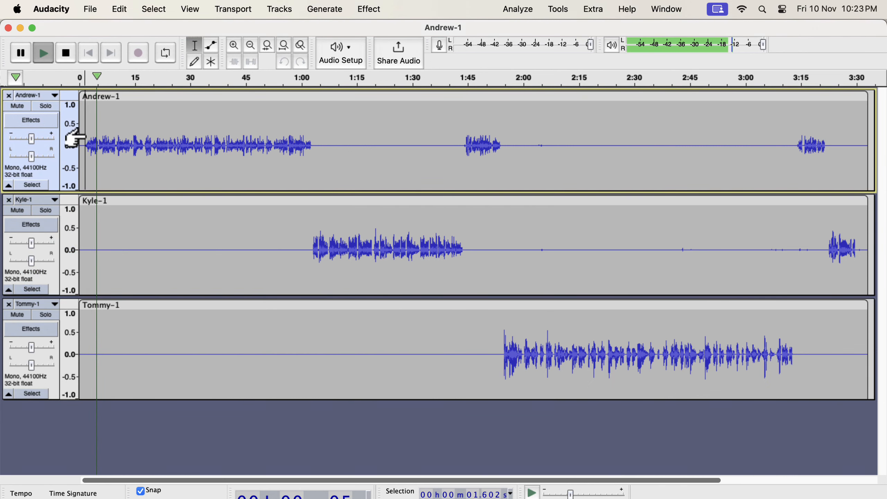
key("space")
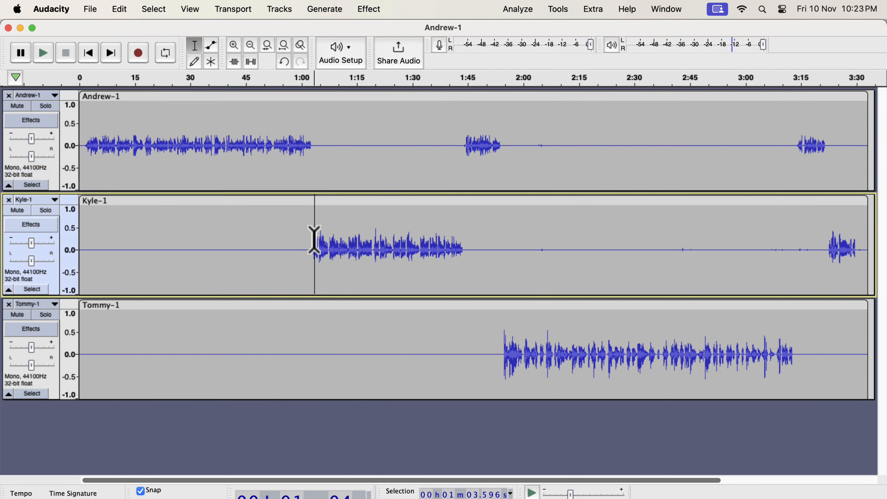
left_click(314, 241)
key("space")
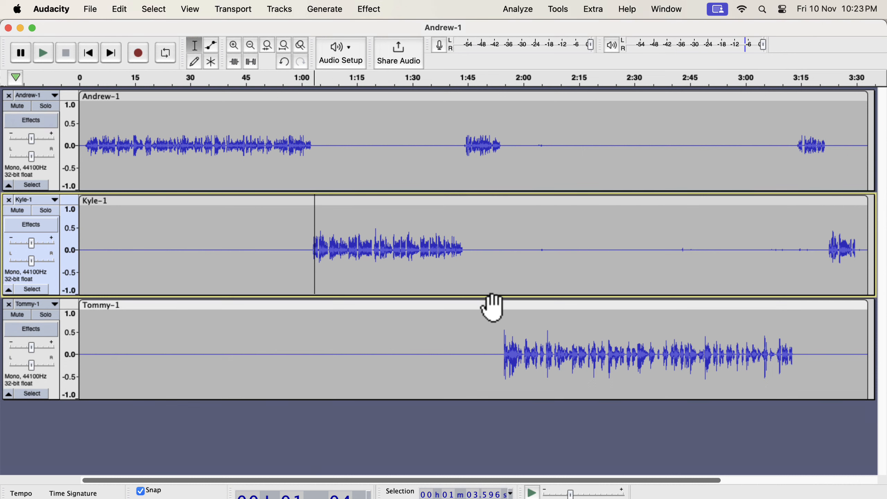
left_click(503, 318)
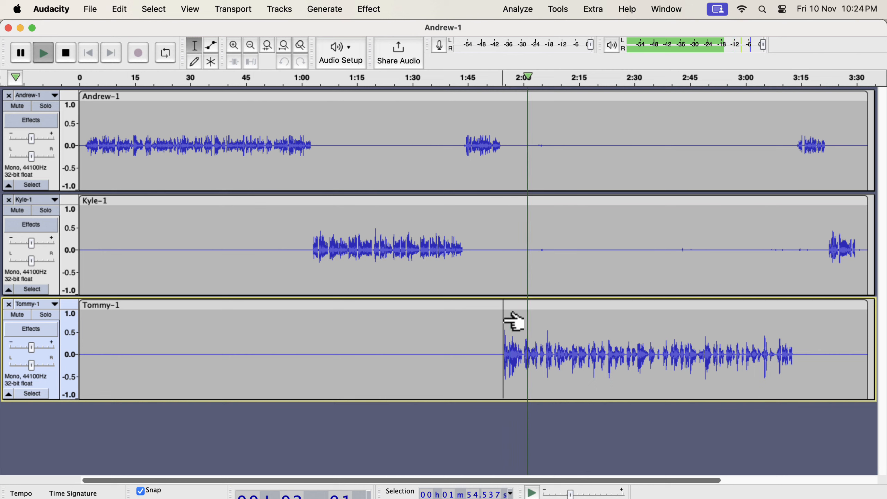
key("space")
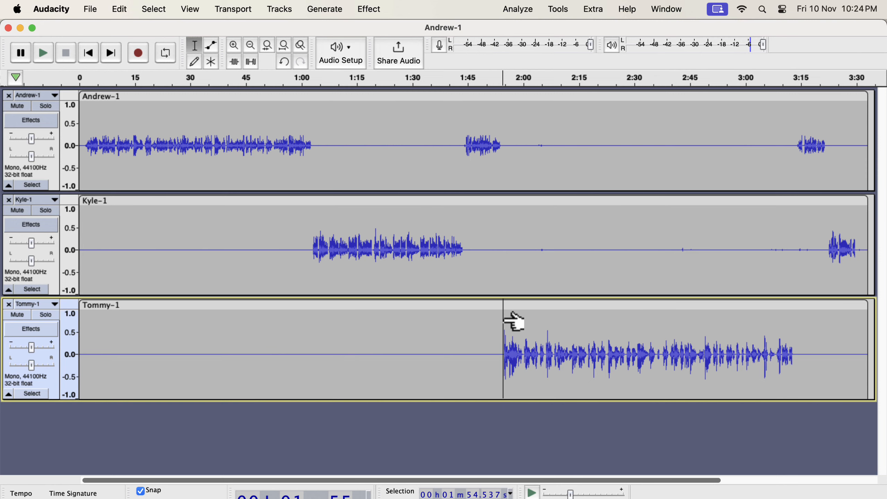
Select the whole first track and apply the Podcast(M) Regular Improve macro to it
left_click(462, 143)
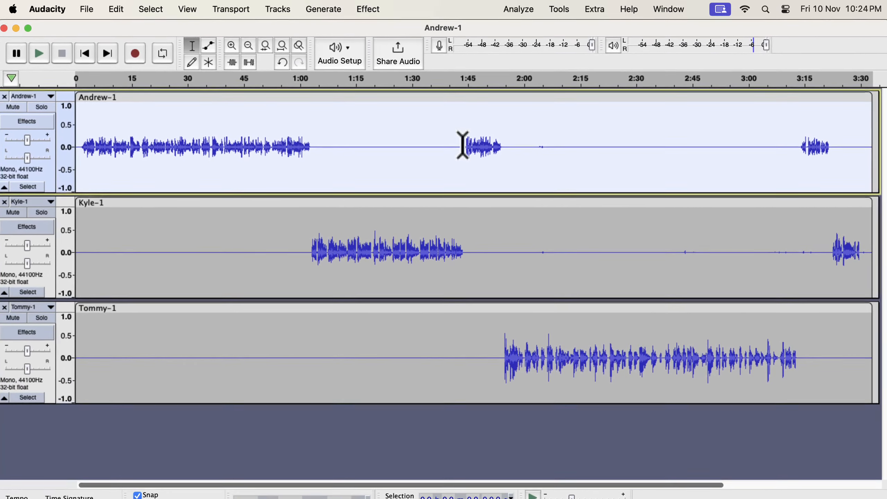
left_click(559, 9)
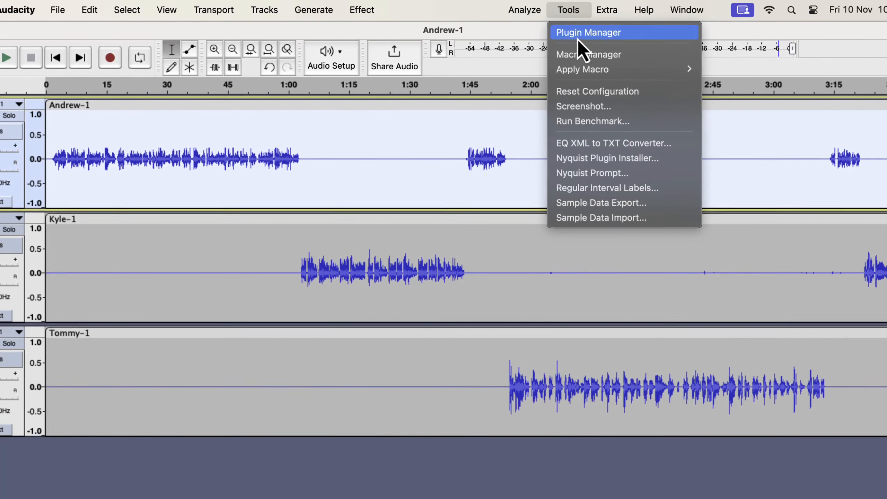
mouse_move(581, 72)
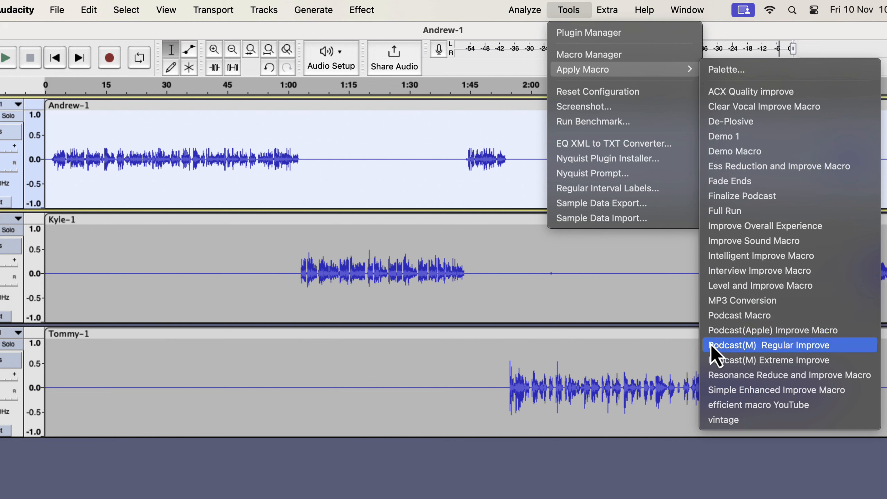
left_click(801, 345)
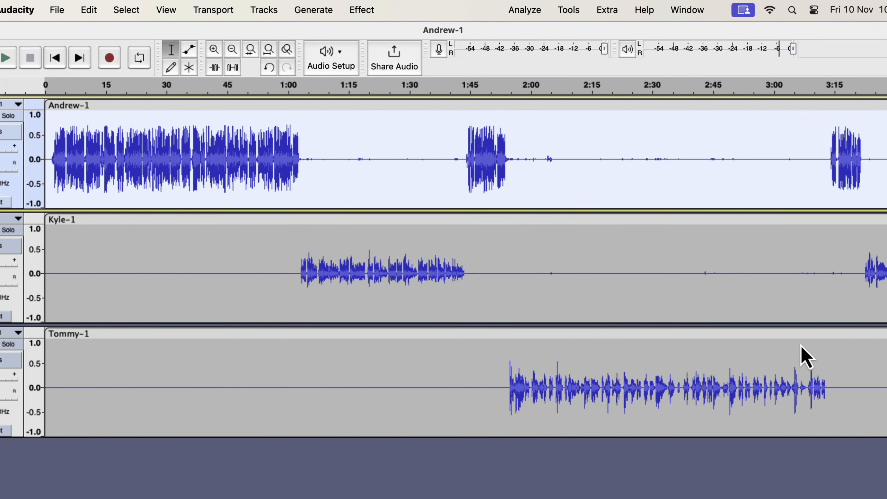
Try the Podcast(M) Regular Improve macro on the second track, and undo the macro on both the first and second tracks
left_click(381, 249)
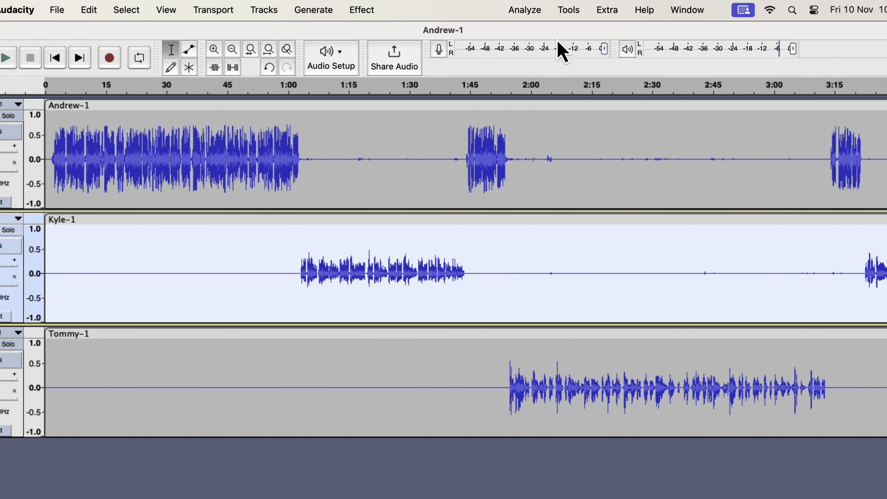
left_click(569, 10)
mouse_move(573, 75)
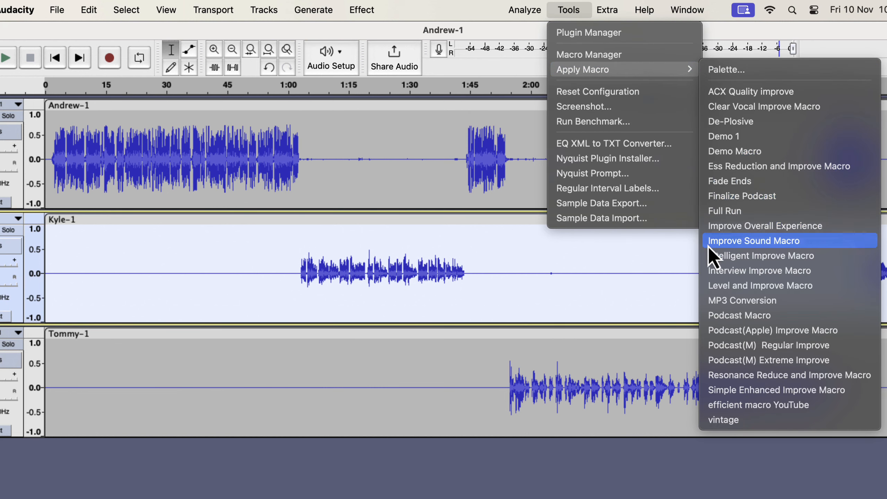
left_click(709, 346)
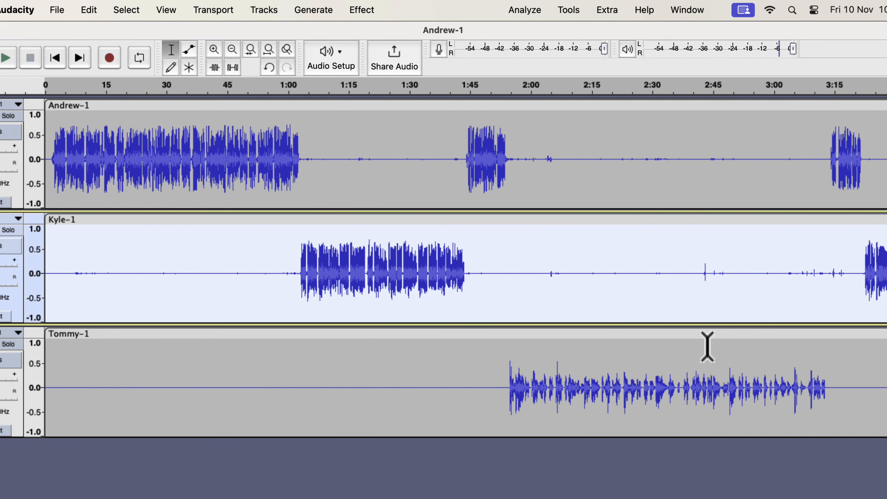
key("super+z")
key("super+z")
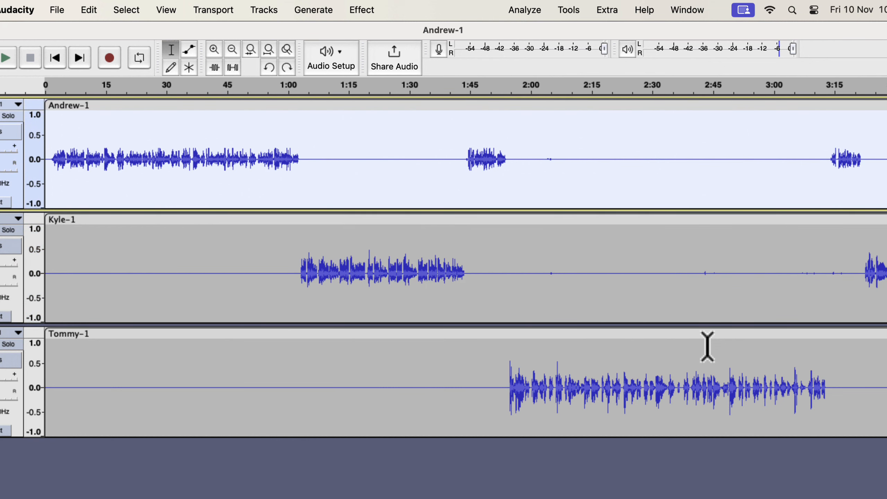
Select all three speaker tracks and apply the Podcast(M) Regular Improve macro to them together
key("super+a")
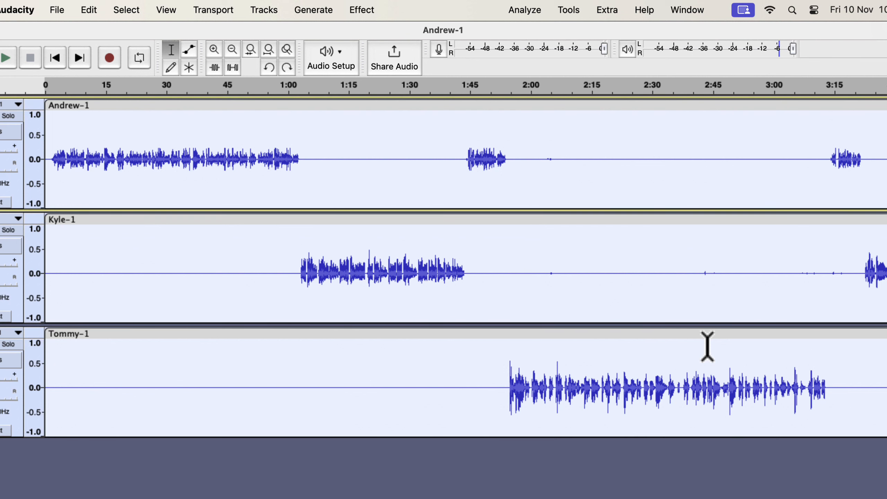
left_click(572, 14)
mouse_move(578, 70)
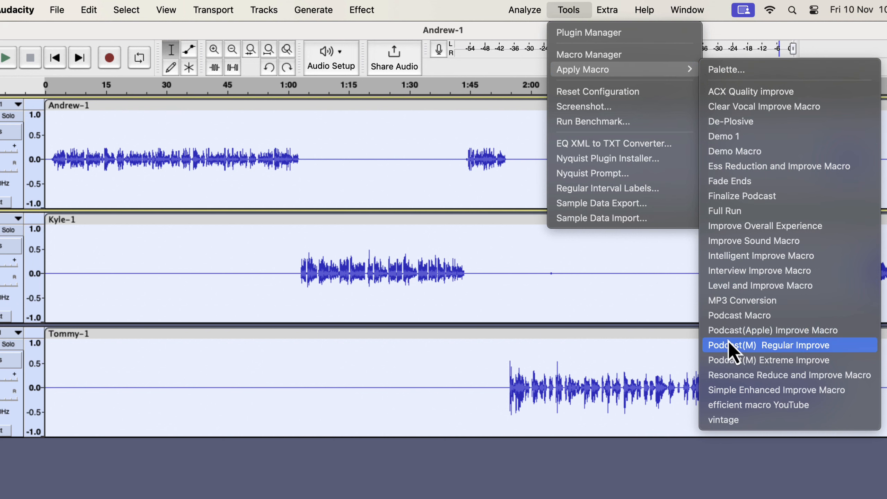
left_click(782, 347)
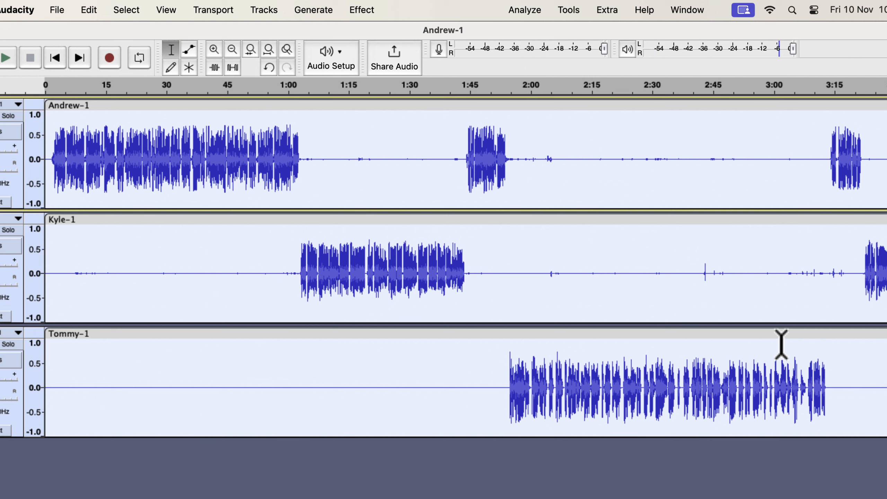
Play the processed audio from about 1:32 and again from about 1:52 to hear the transitions between speakers
left_click(418, 284)
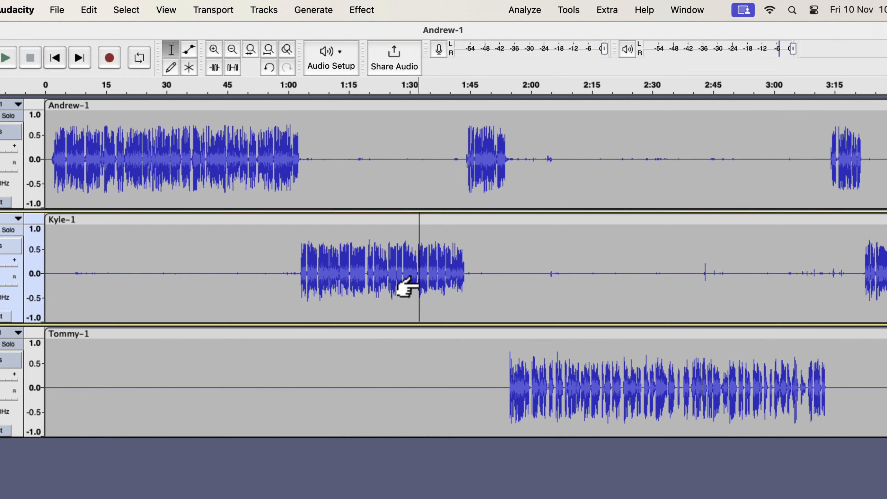
key("space")
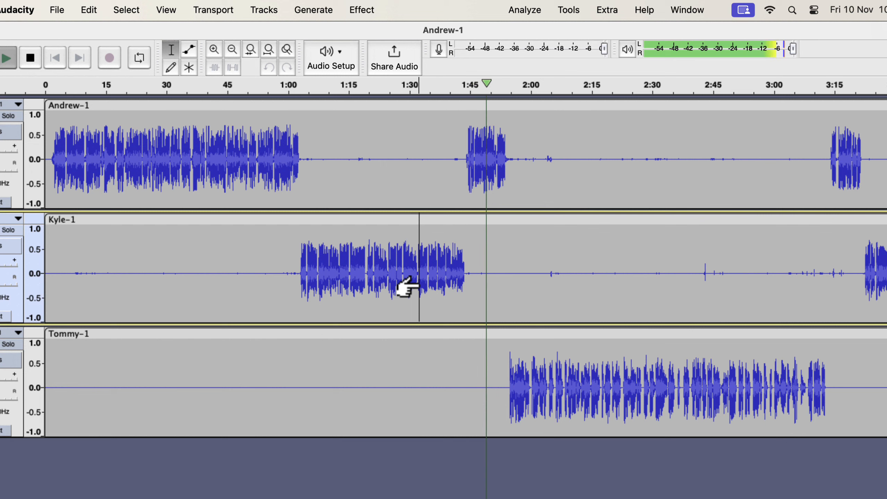
key("space")
left_click(497, 149)
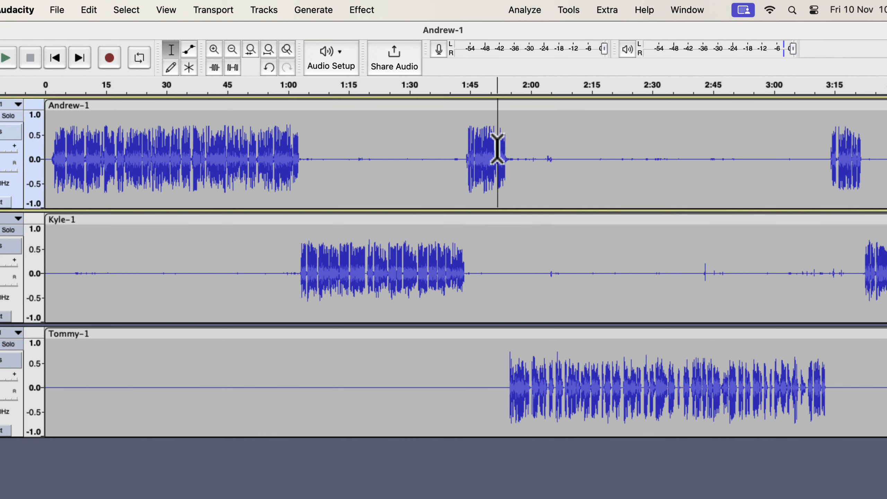
key("space")
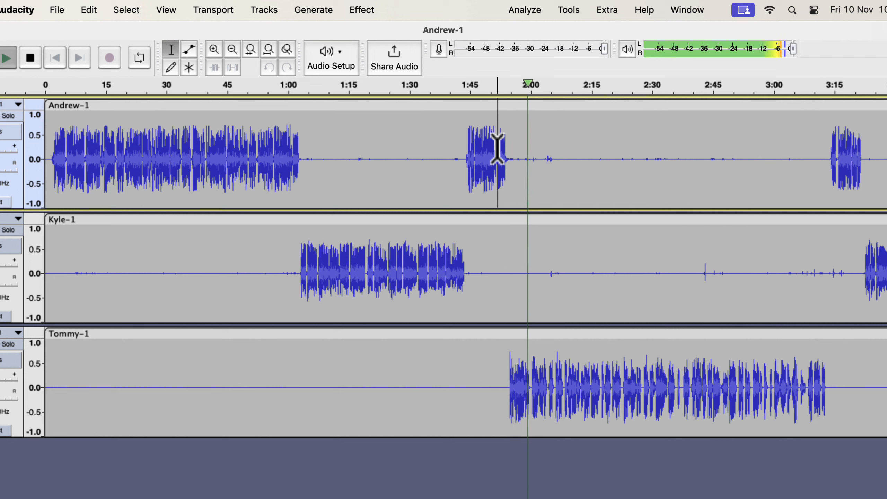
key("space")
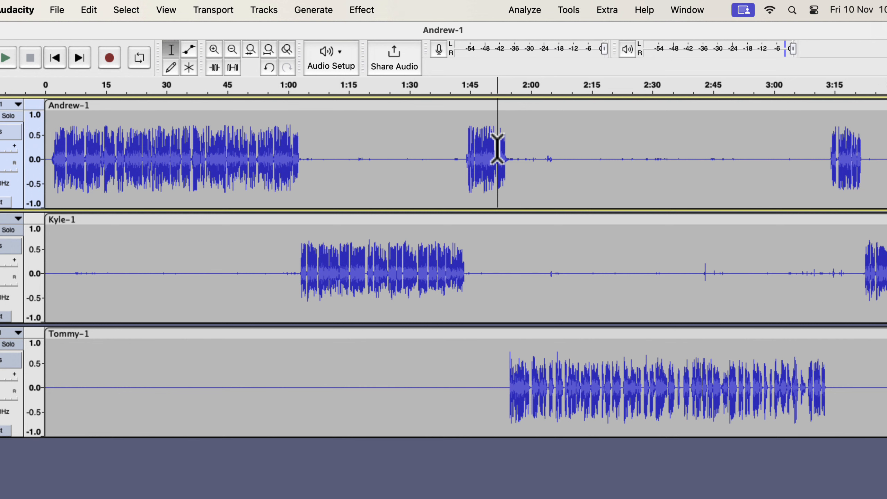
Apply the Finalize Podcast macro to the three improved speaker tracks
left_click(569, 10)
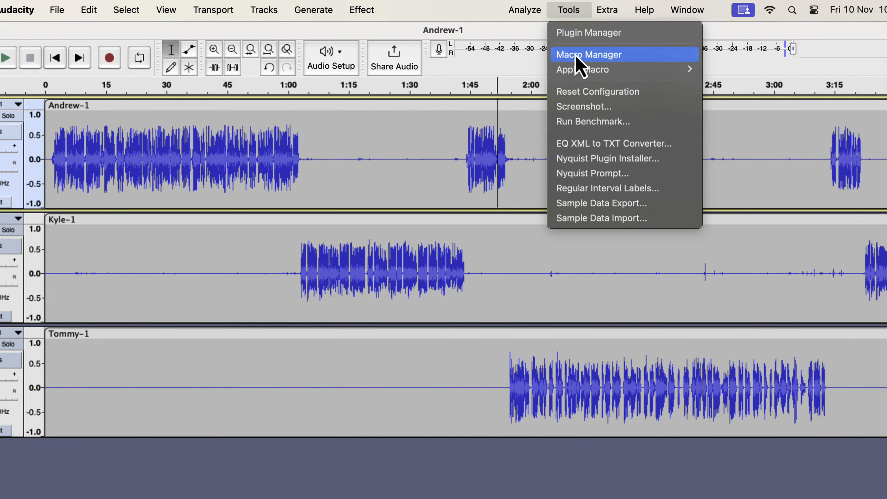
mouse_move(578, 72)
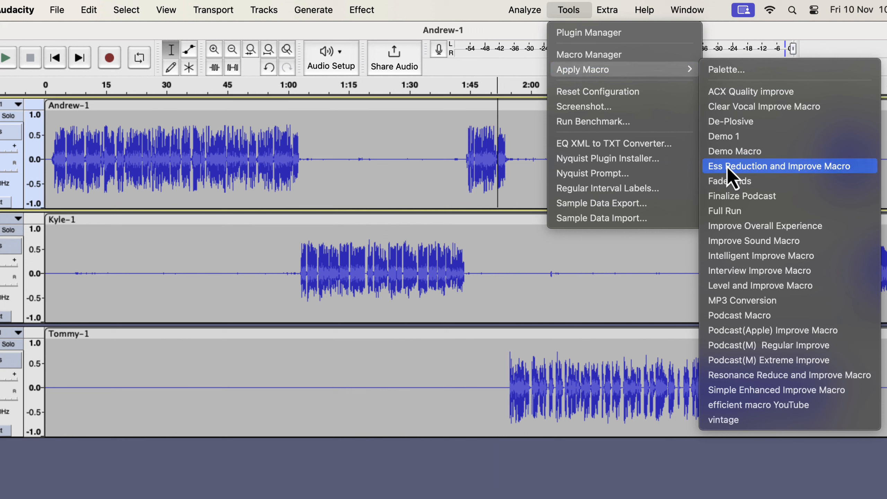
left_click(793, 199)
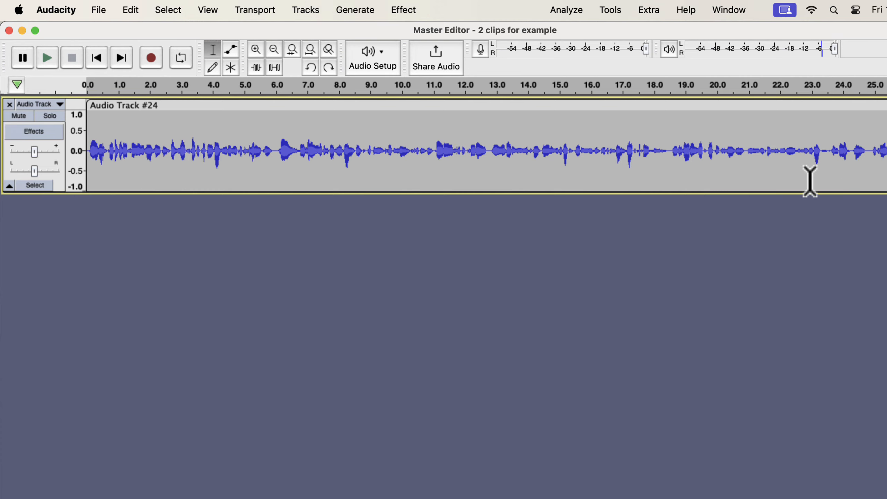
Select the entire Audio Track #24 clip in the single-track project and apply the Podcast(M) Extreme Improve macro
double_click(535, 139)
left_click(610, 10)
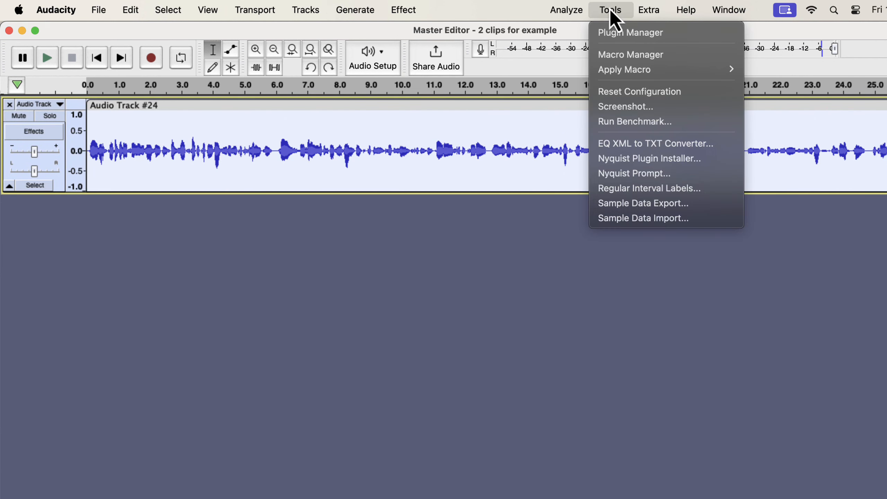
mouse_move(616, 71)
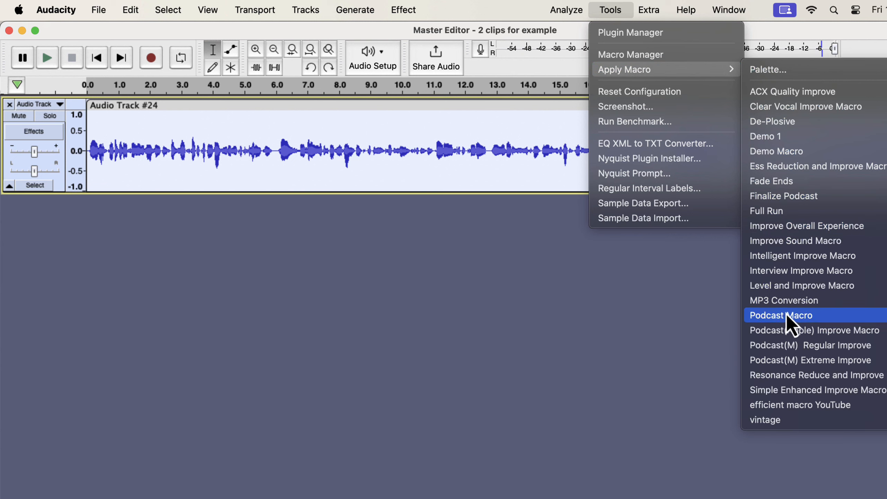
left_click(816, 359)
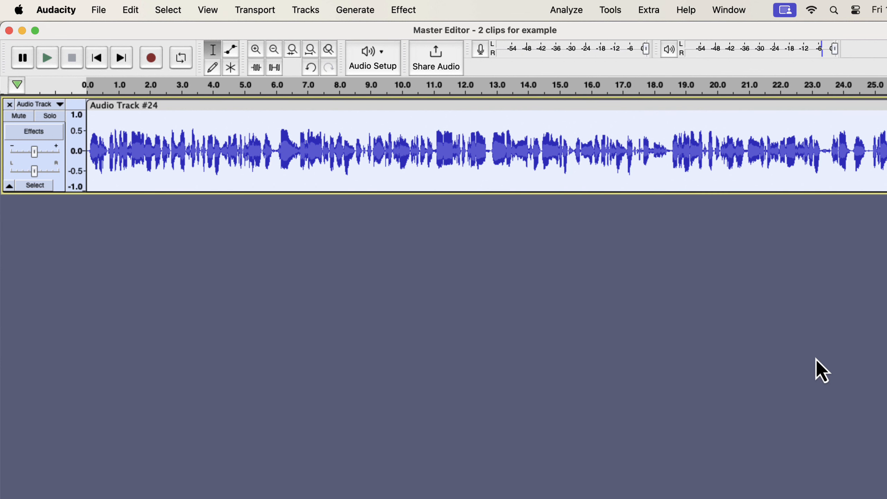
Apply the Finalize Podcast macro to the improved Audio Track #24 clip
left_click(620, 14)
mouse_move(625, 70)
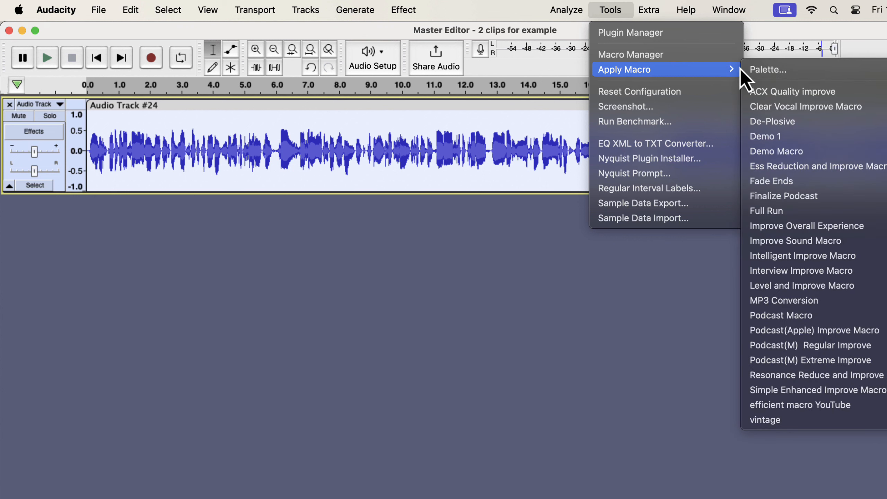
left_click(816, 201)
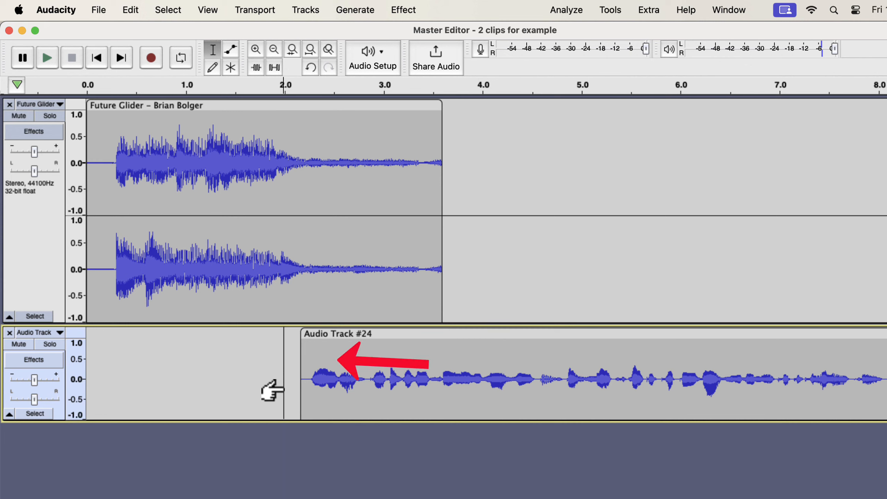
Select only the Audio Track #24 speech clip below the music intro and apply the Podcast(M) Extreme Improve macro to it
double_click(389, 383)
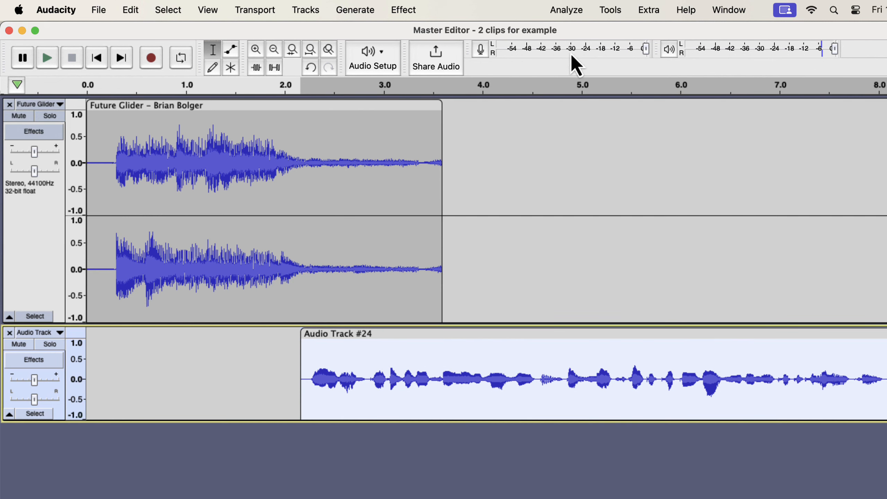
left_click(604, 10)
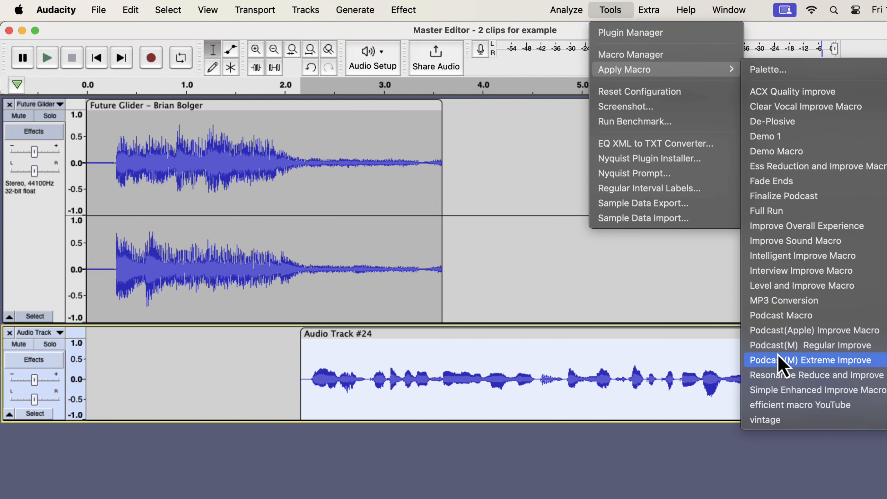
left_click(828, 361)
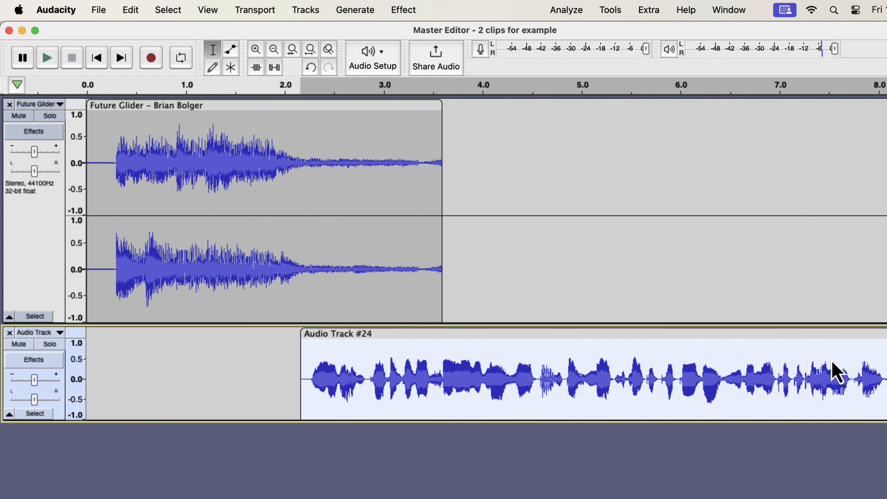
Play the music intro and speech from the start, and apply the Finalize Podcast macro to the project
left_click(90, 154)
key("space")
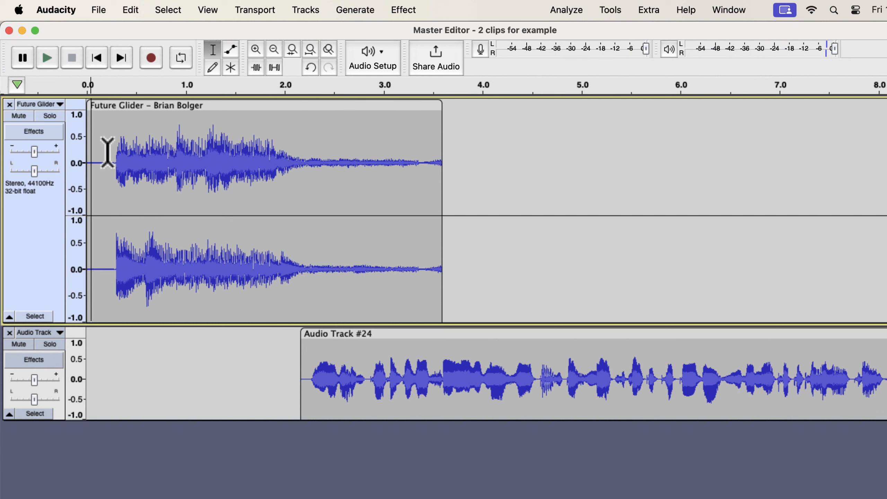
left_click(612, 11)
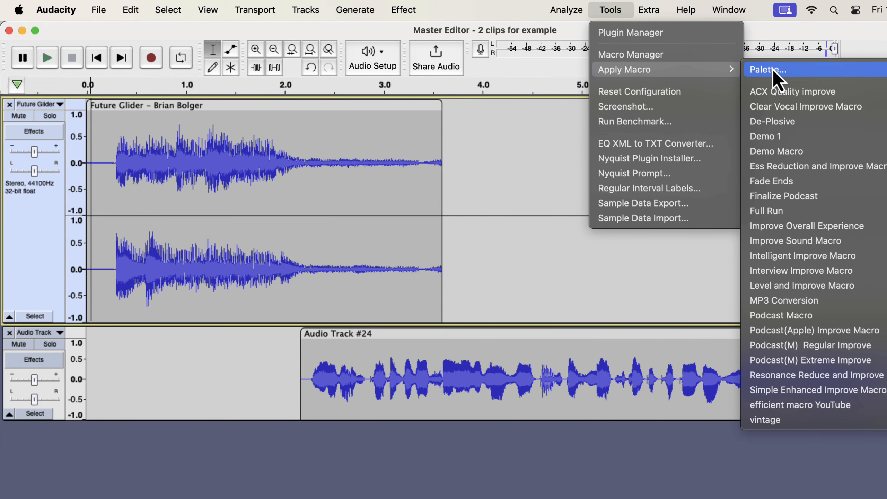
left_click(834, 195)
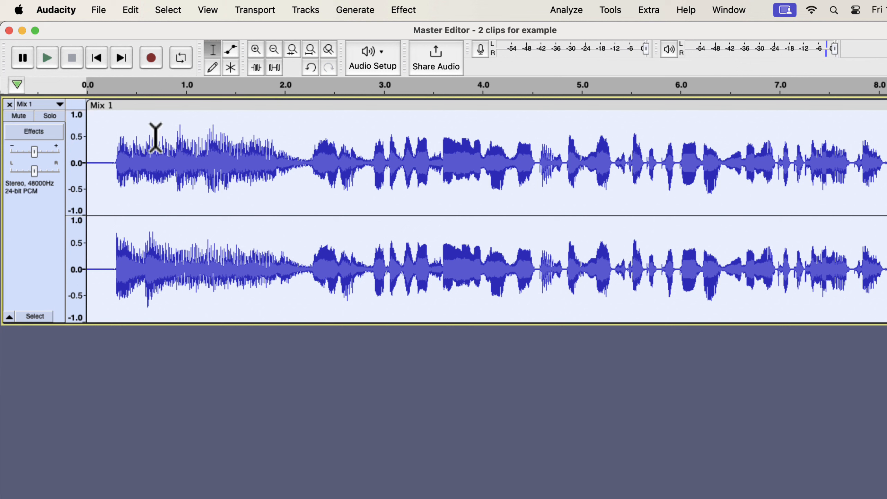
Play the finalized Mix 1 track from near its start to hear the combined music intro and speech
left_click(109, 150)
key("space")
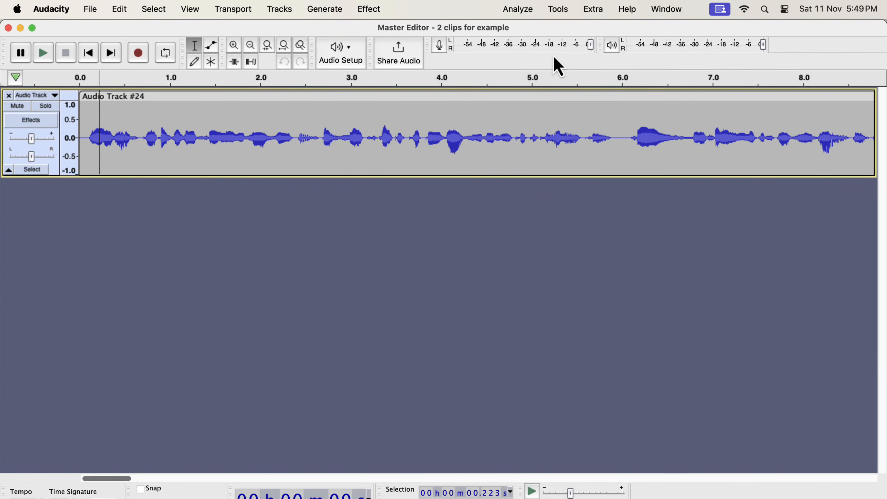
Start a macro import and select Finalize Podcast.txt, Podcast(M) Regular Improve.txt and Podcast(M) Extreme Improve .txt in turn from the Podcast Macros folder
left_click(558, 10)
left_click(560, 50)
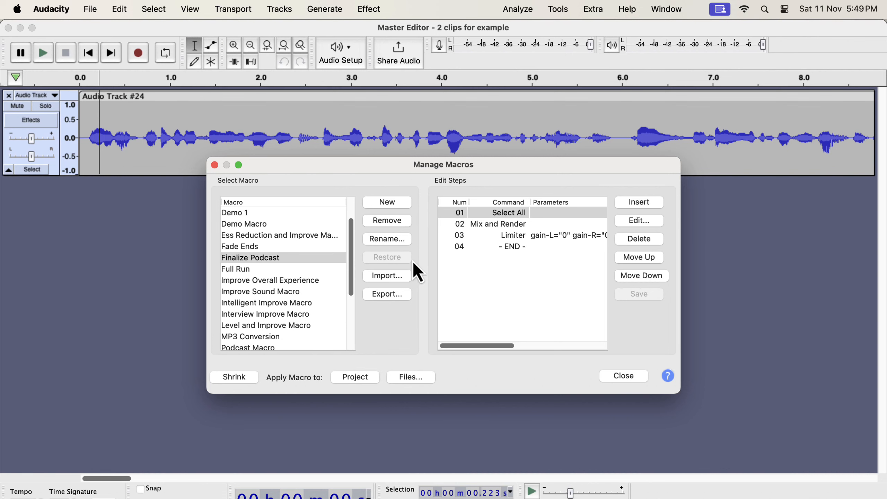
left_click(400, 279)
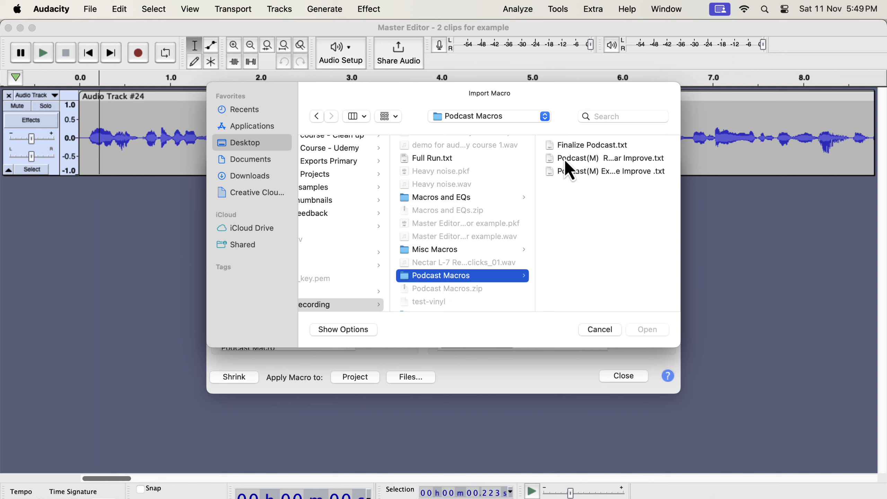
left_click(595, 148)
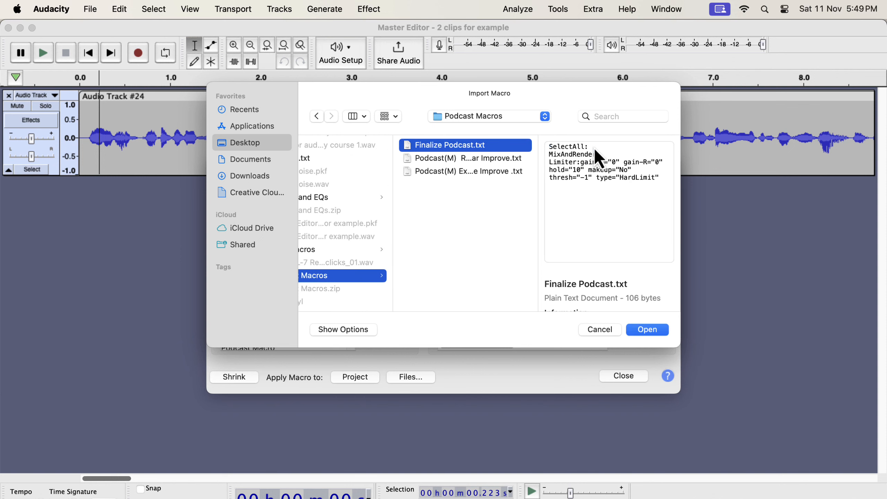
left_click(455, 161)
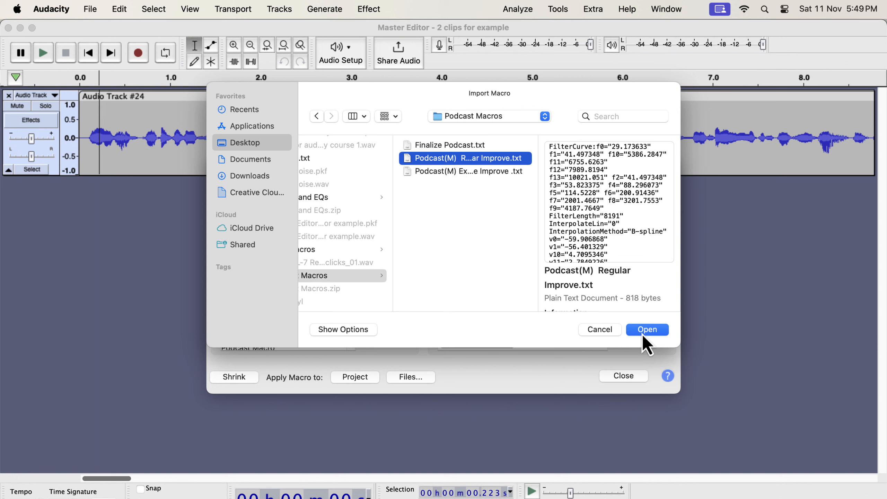
left_click(488, 171)
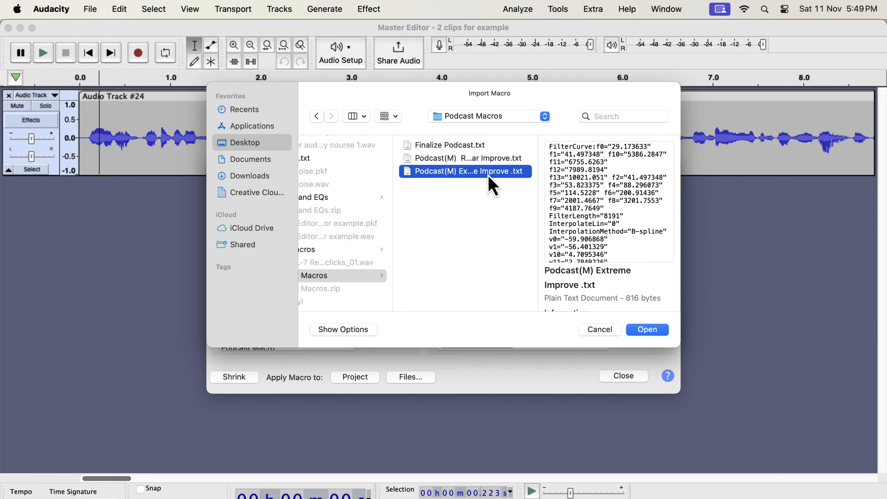
Switch to Google Chrome to view the Audacity Podcasts Processing Macros product page
key("super+Tab")
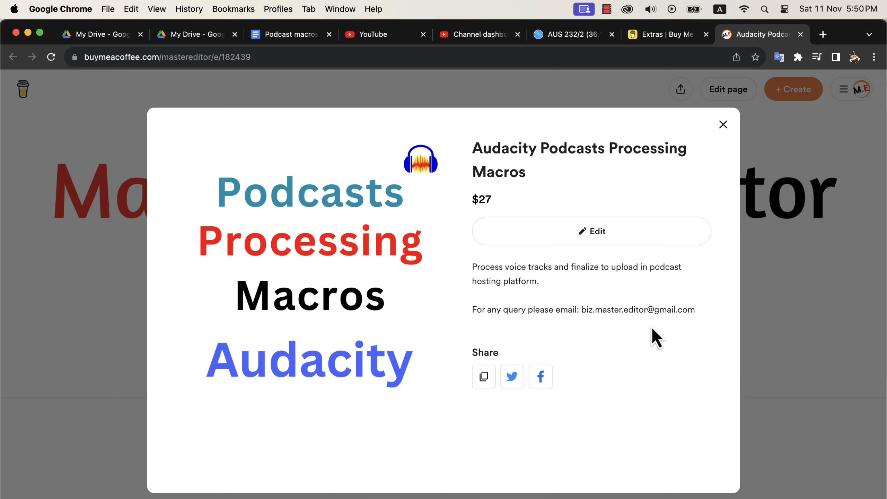